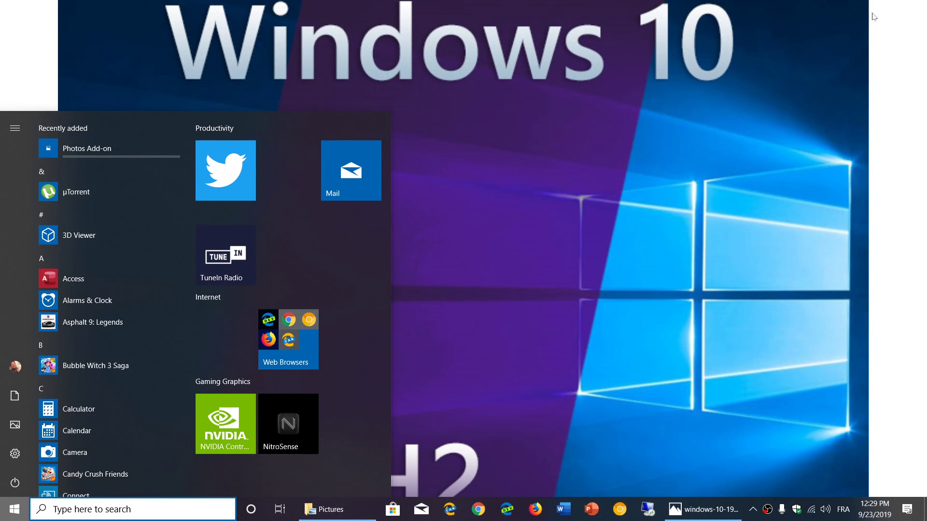
Step: Dismiss the Start menu so the 19H2 wallpaper shows full-screen without the taskbar
{"action": "left_click", "coordinate": [896, 17]}
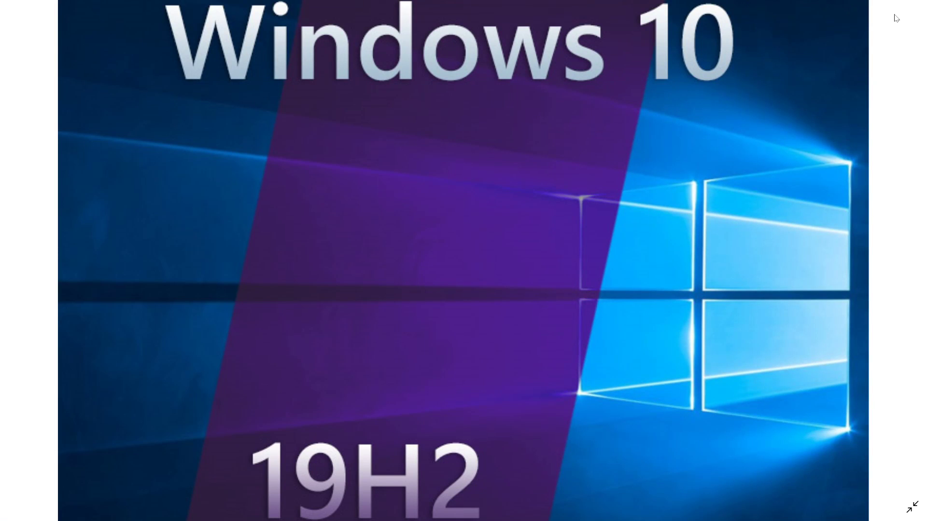